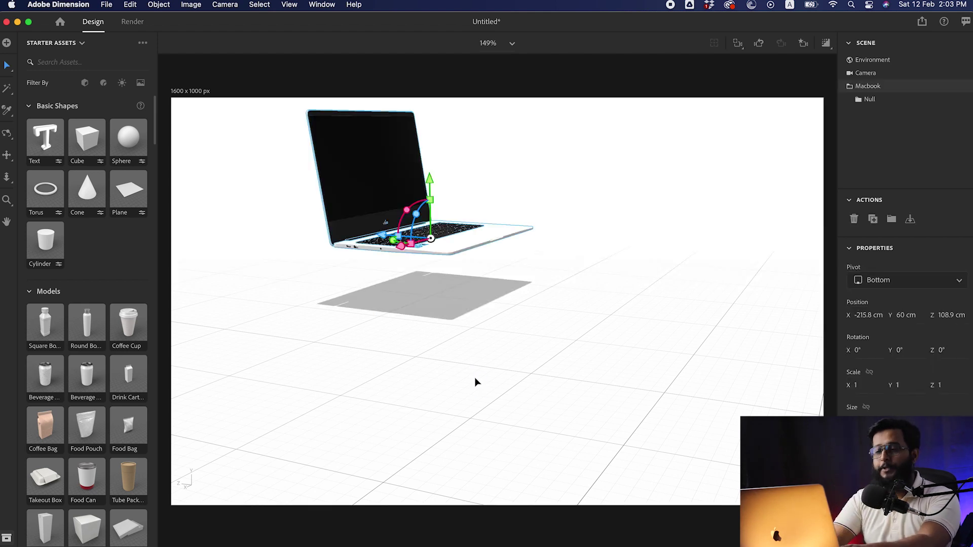
Orbit and zoom the camera to a nearly head-on view of the laptop
mouse_move(500, 283)
middle_down()
mouse_move(401, 274)
mouse_move(404, 256)
middle_up()
scroll(511, 355, up, 5)
middle_drag(542, 345, 546, 361)
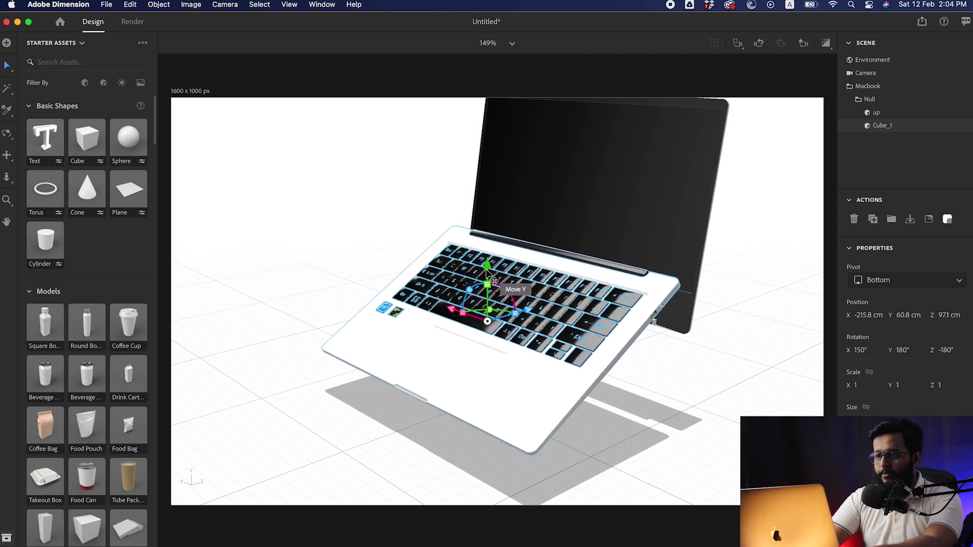
Lower the laptop toward its shadow, bring it forward, and apply the Matte material
drag(494, 280, 494, 315)
drag(533, 366, 537, 354)
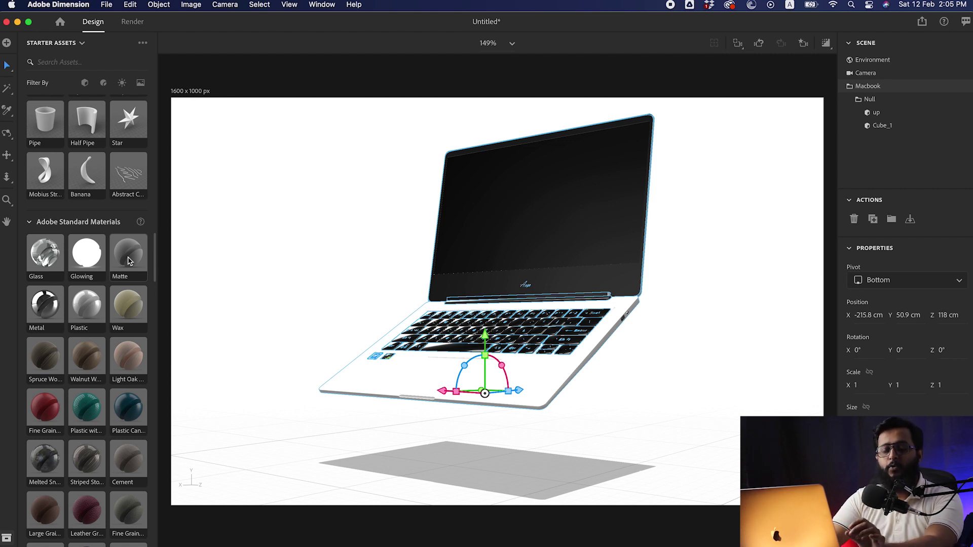
click(128, 260)
Tint the laptop's Matte material purple and switch to a Full-resolution render preview
drag(902, 304, 900, 200)
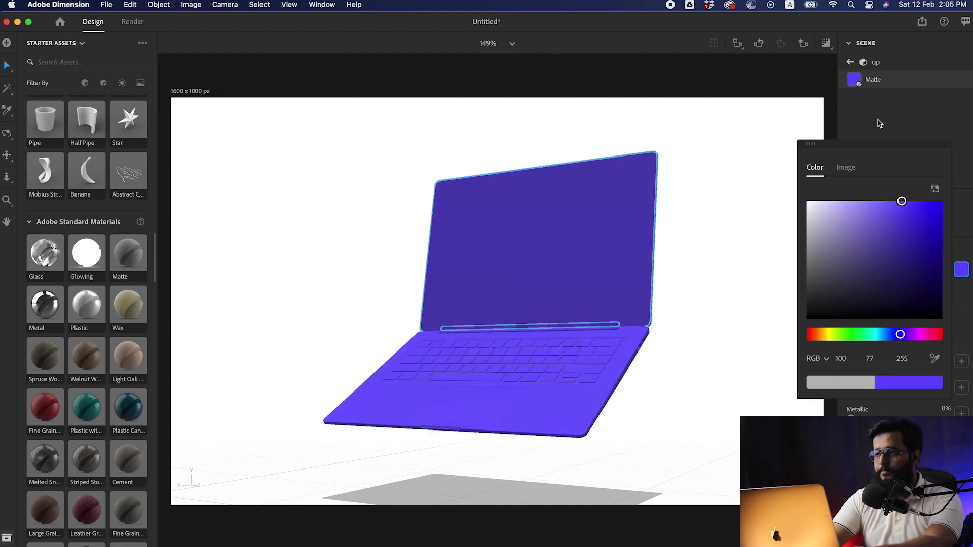
click(826, 43)
click(828, 45)
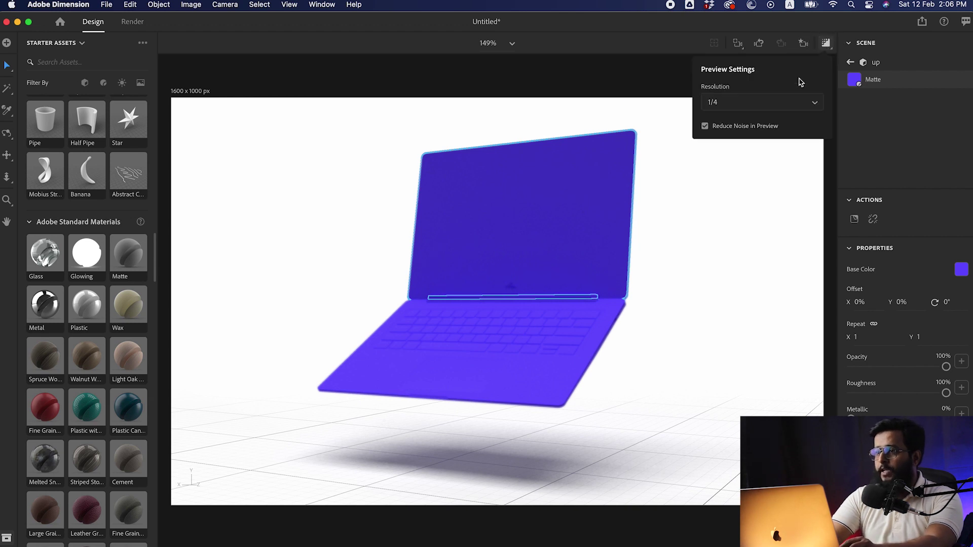
click(754, 103)
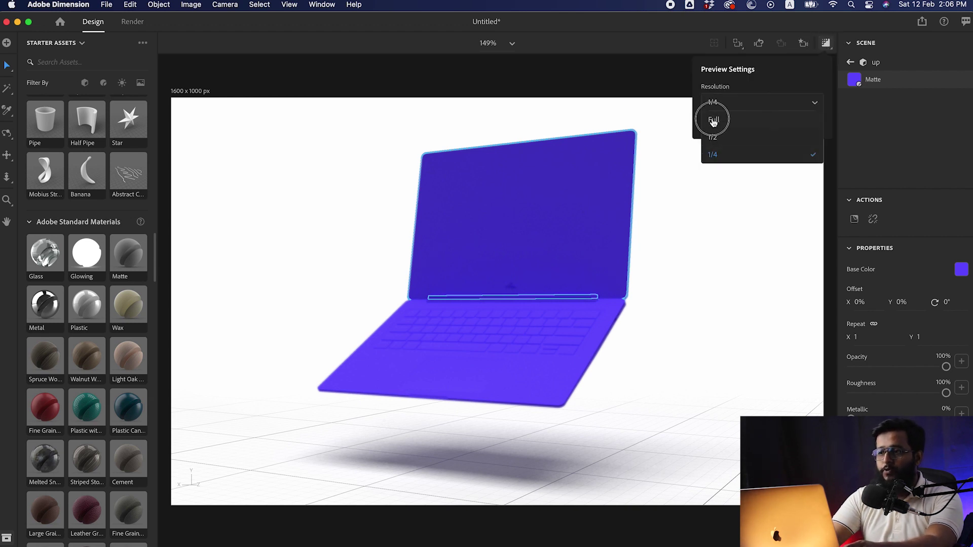
click(713, 121)
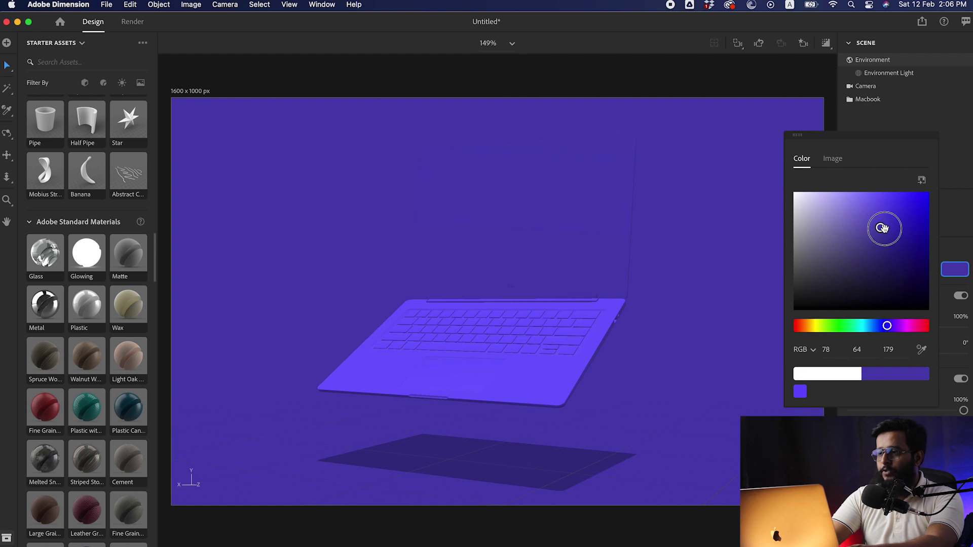
Set the background to dark purple (RGB 48, 34, 138) and reselect the laptop
drag(882, 228, 896, 247)
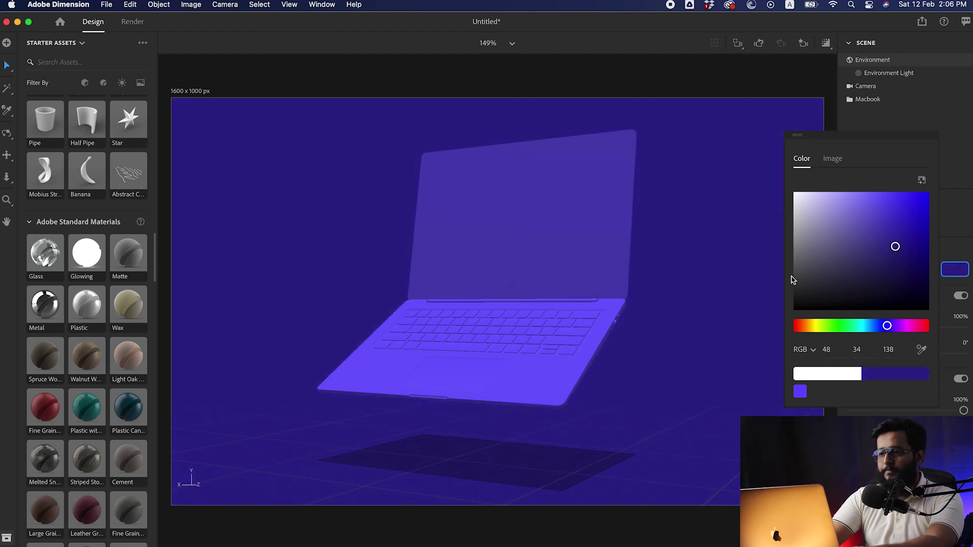
click(954, 274)
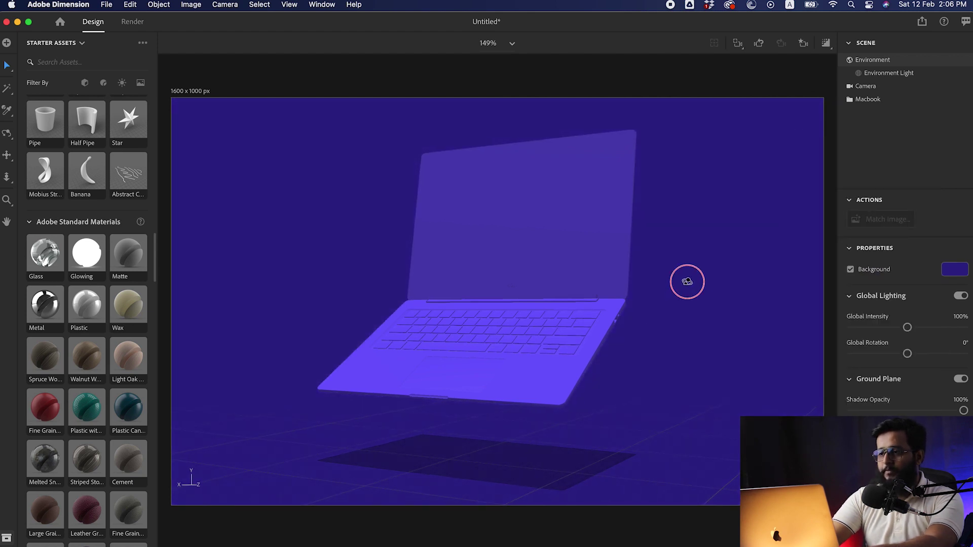
mouse_move(667, 282)
right_down()
mouse_move(661, 348)
mouse_move(683, 315)
mouse_move(765, 333)
mouse_move(740, 296)
mouse_move(664, 389)
right_up()
click(657, 401)
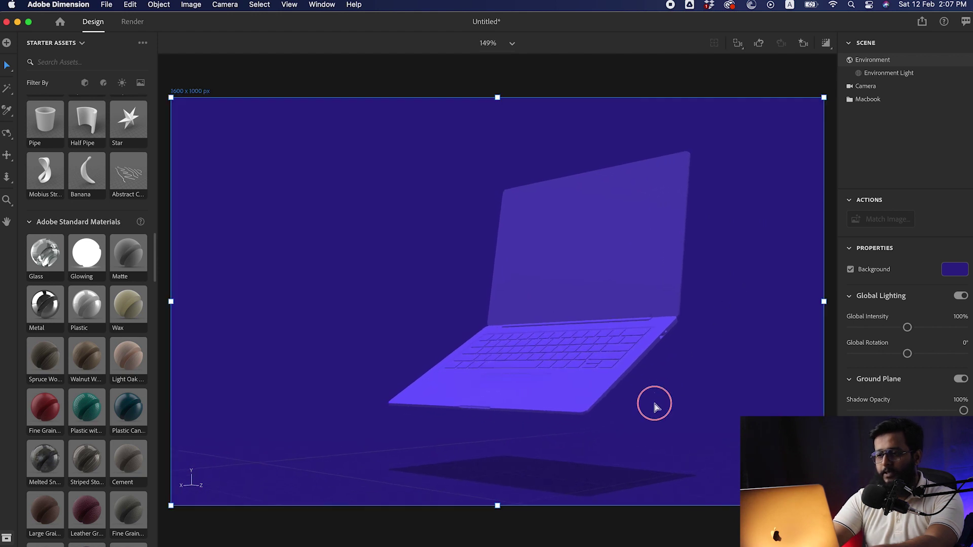
click(611, 330)
Add a Circle Light and set the environment light to 119% intensity, 42° rotation
drag(538, 357, 538, 359)
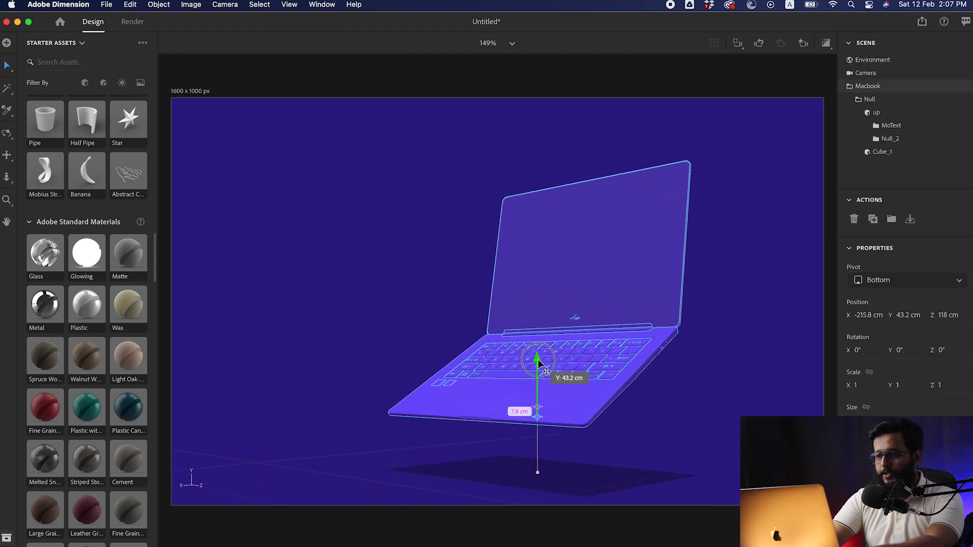
click(749, 119)
scroll(44, 359, down, 5)
scroll(44, 359, down, 8)
scroll(44, 359, down, 8)
scroll(44, 359, down, 3)
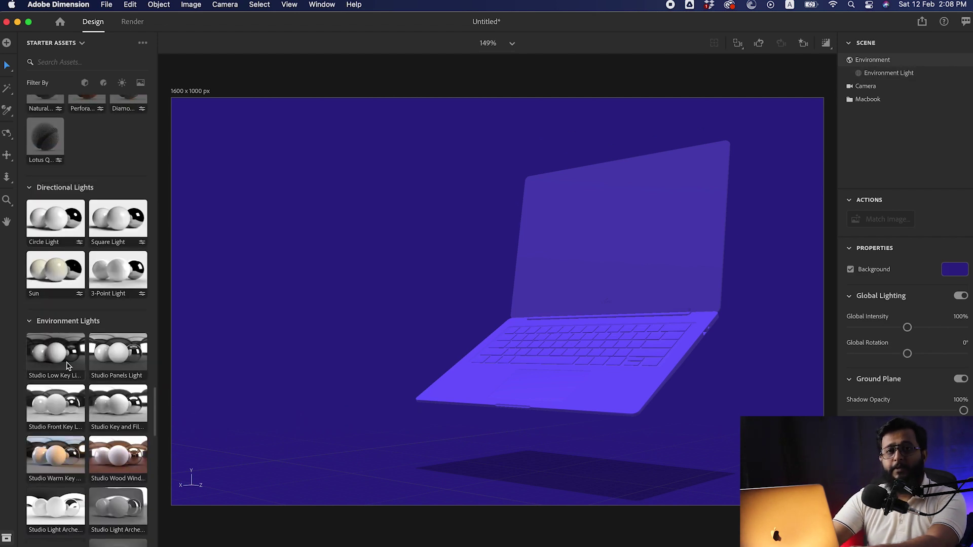
scroll(58, 345, up, 1)
drag(603, 331, 604, 332)
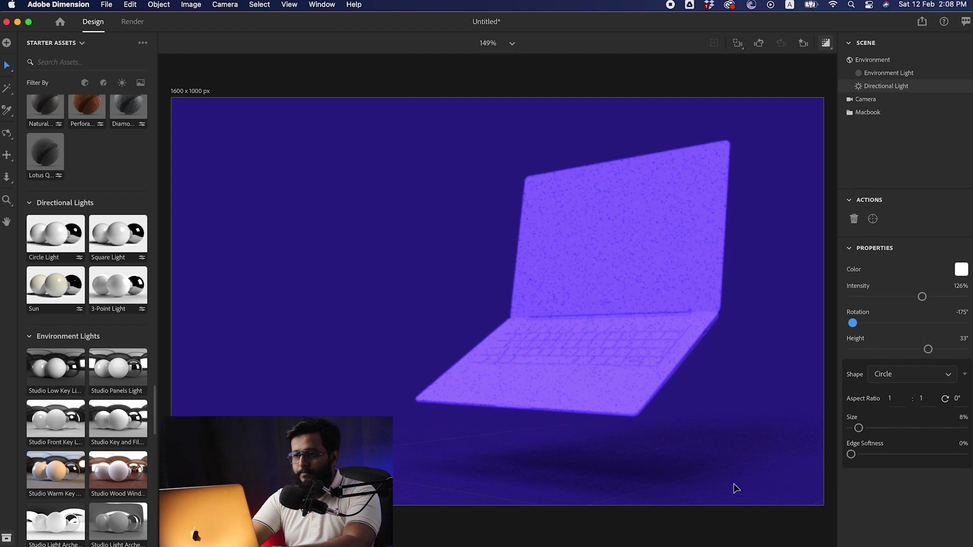
Raise the laptop slightly to Y 51.3 cm
click(665, 261)
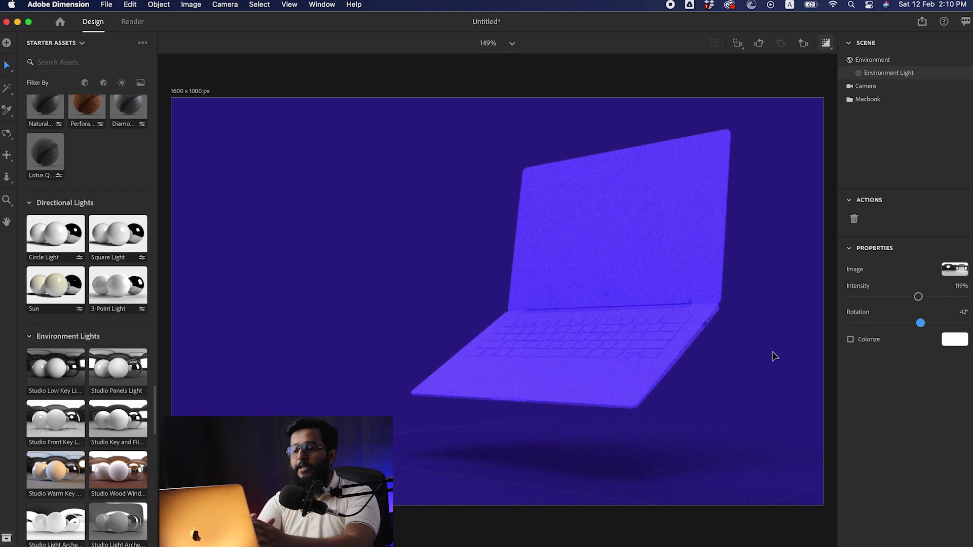
click(598, 251)
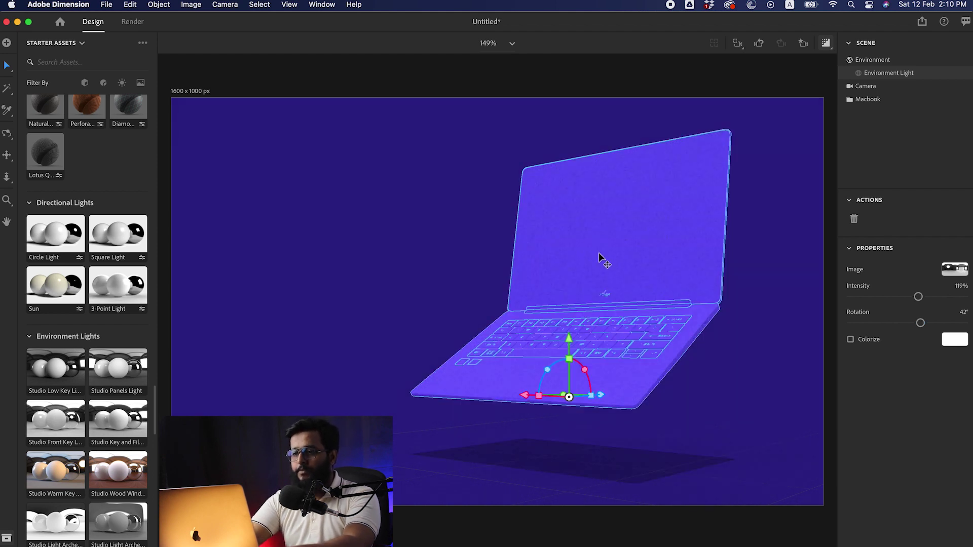
drag(571, 339, 573, 325)
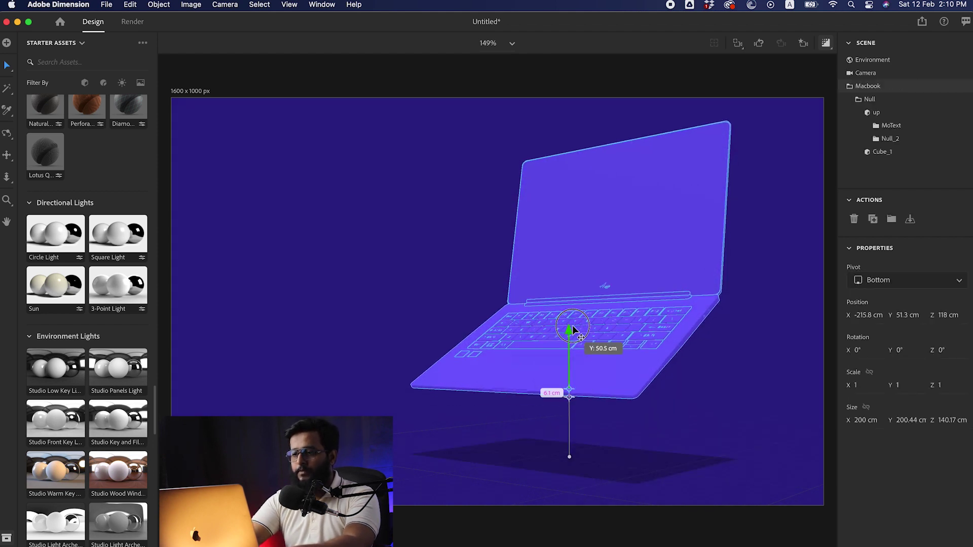
click(802, 47)
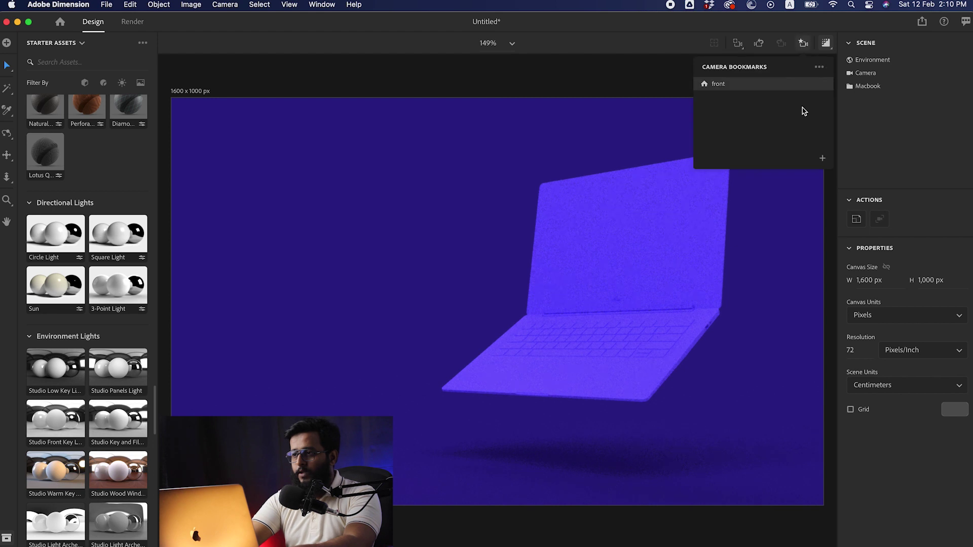
Save the current laptop view as a camera bookmark named 'new camera'
click(822, 159)
text(new camera)
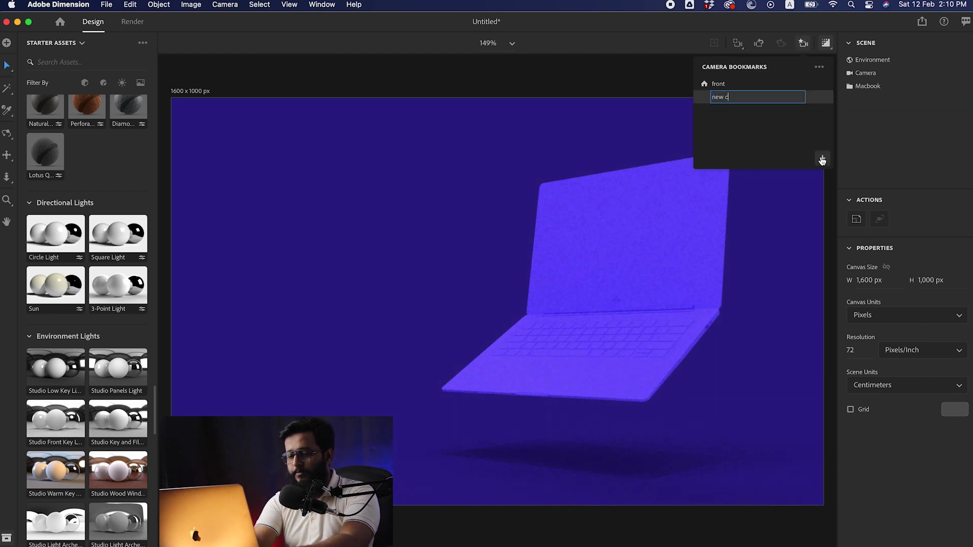
key(Return)
click(738, 347)
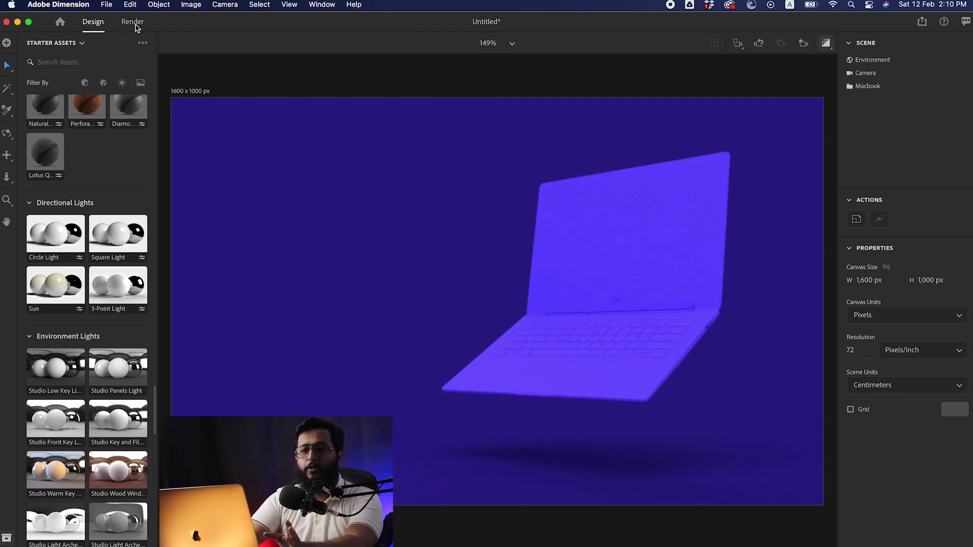
click(132, 23)
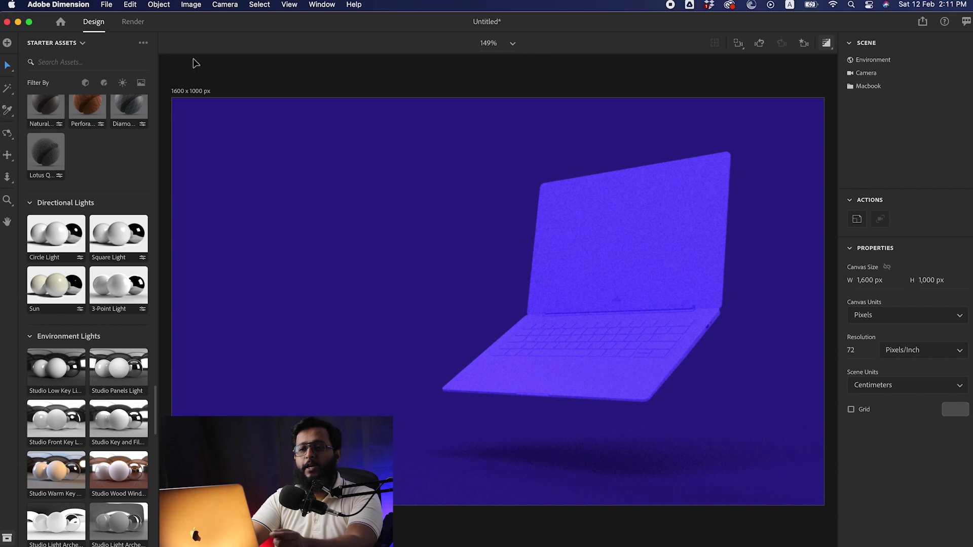
Render the 1600 × 1000 px view at High (Slow) quality as PSD 'macbook'
click(191, 94)
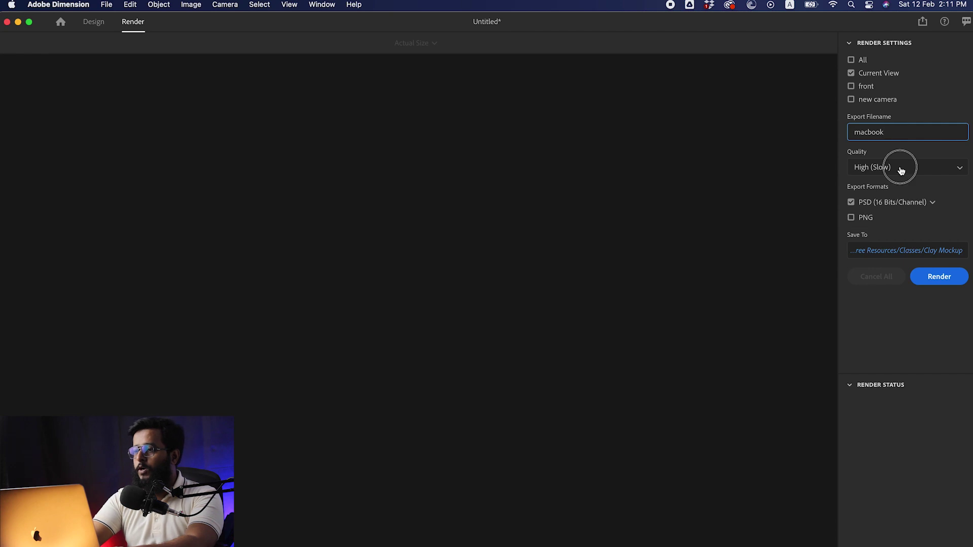
click(897, 168)
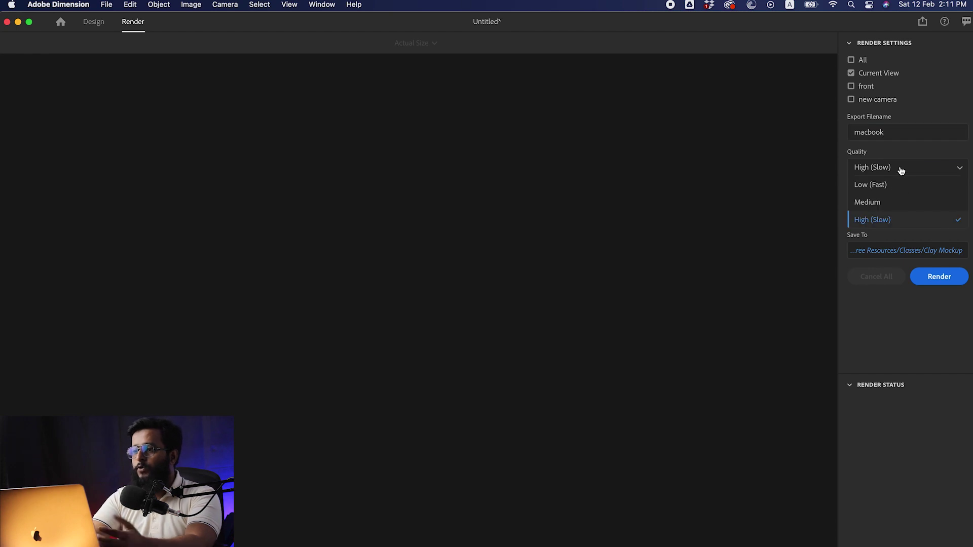
click(883, 221)
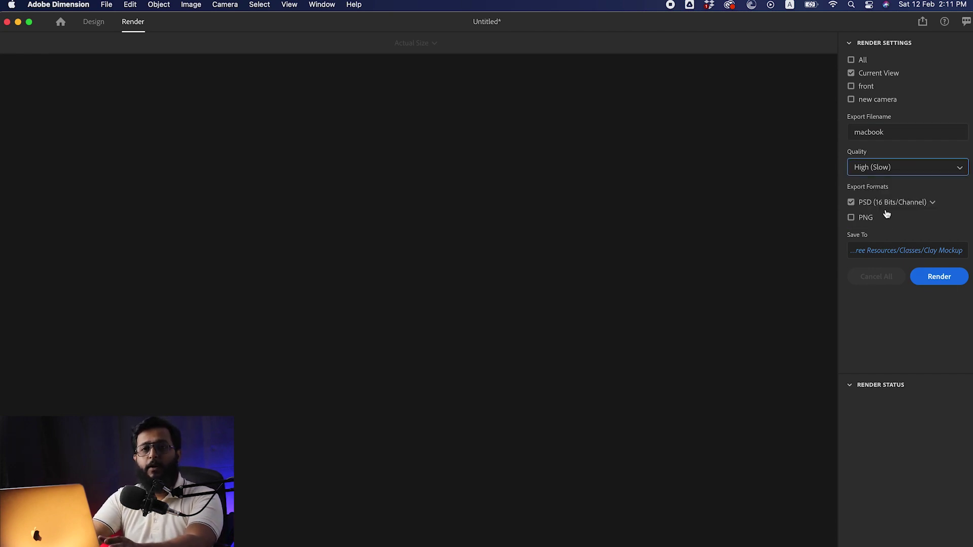
click(939, 276)
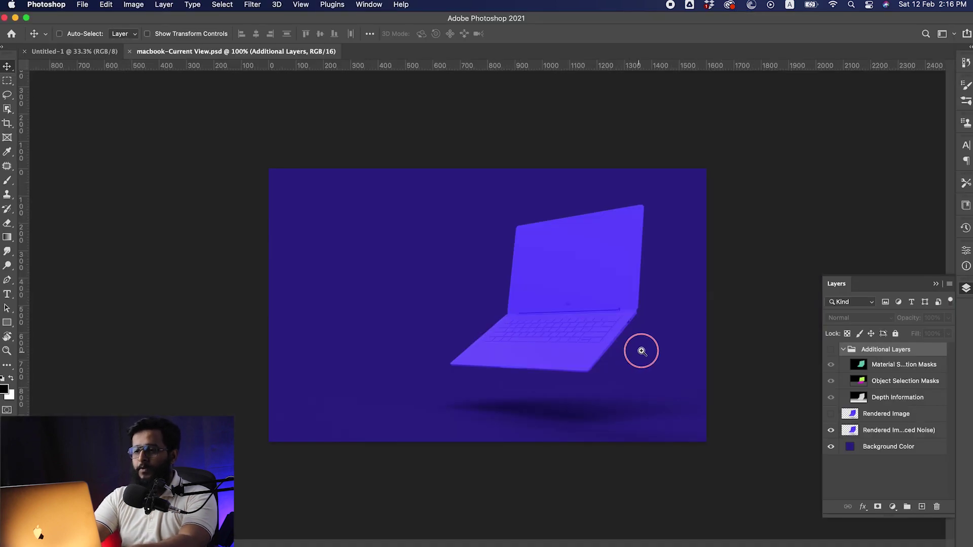
Add a red Solid Color fill layer clipped to the rendered laptop
alt+scroll(638, 350, up, 3)
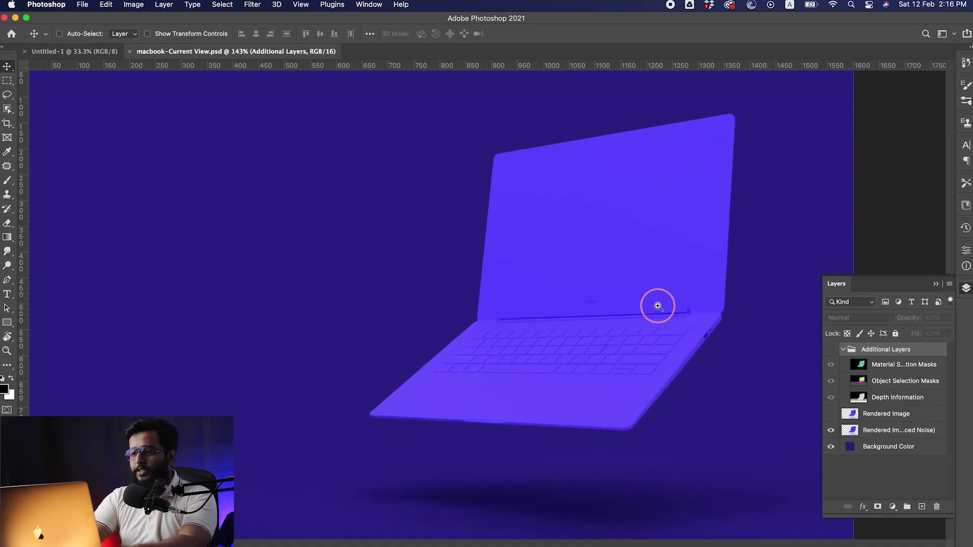
alt+scroll(653, 304, up, 3)
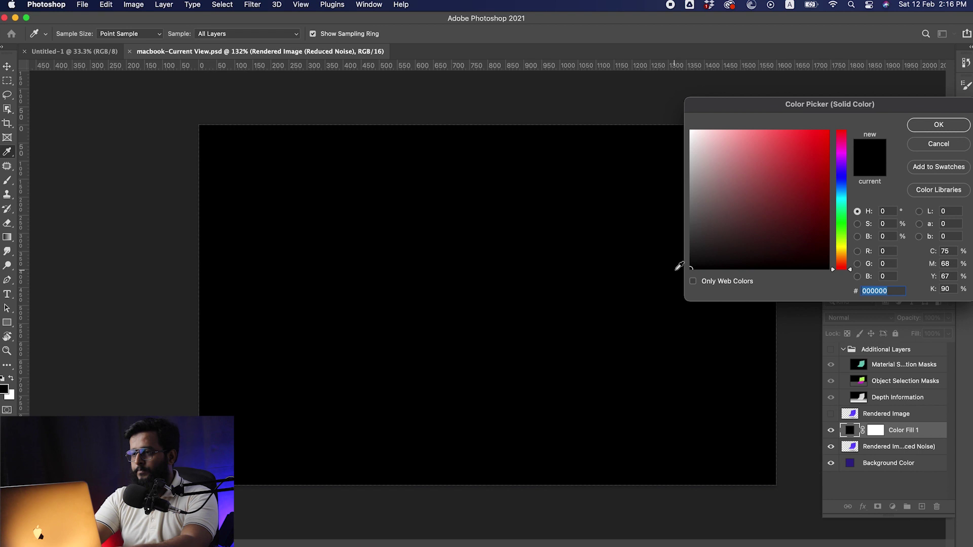
click(809, 141)
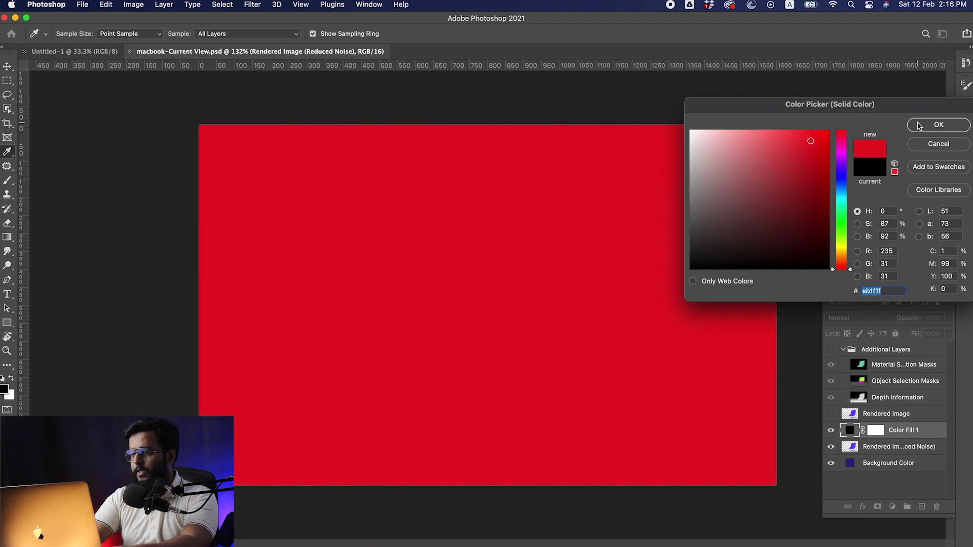
click(939, 124)
alt+click(850, 438)
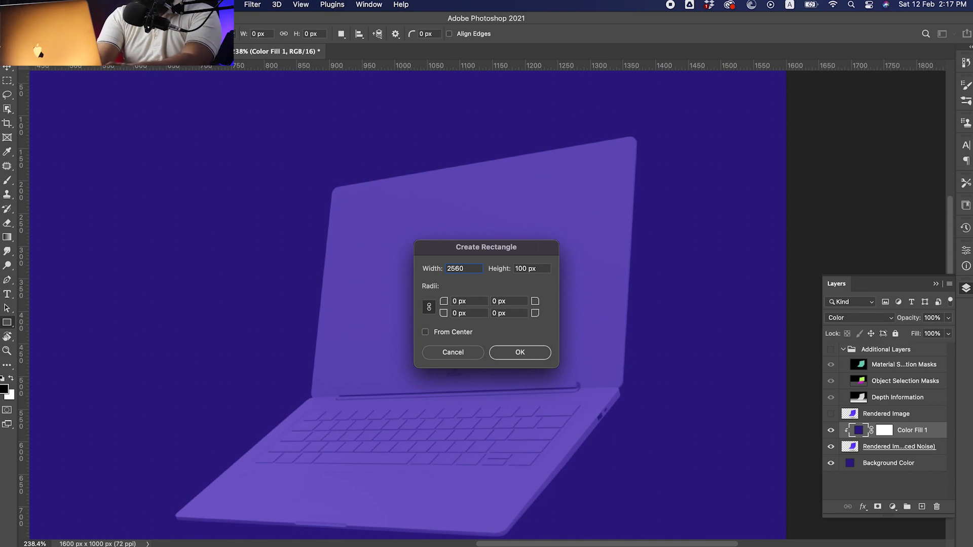
Create a 2560 × 1600 px red rectangle layer
key(Tab)
text(1600)
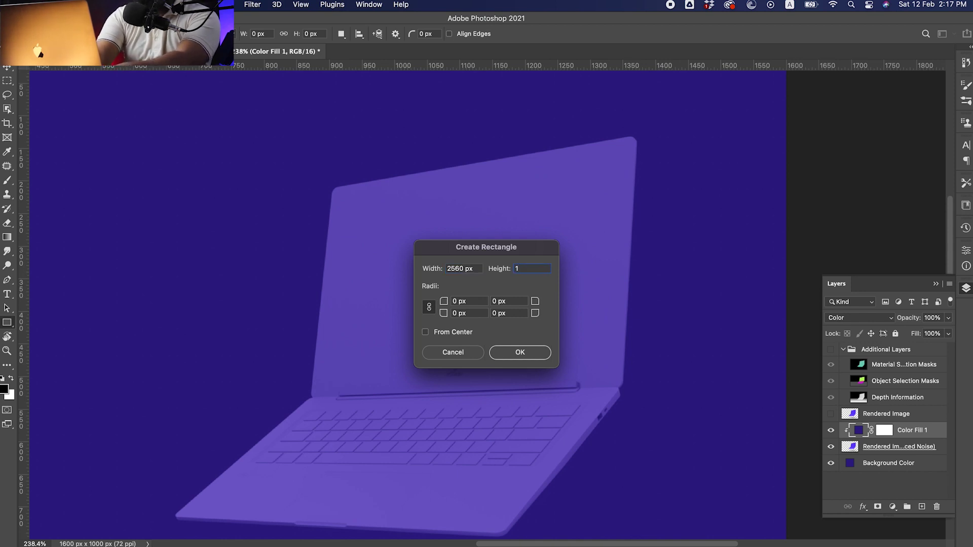
click(519, 353)
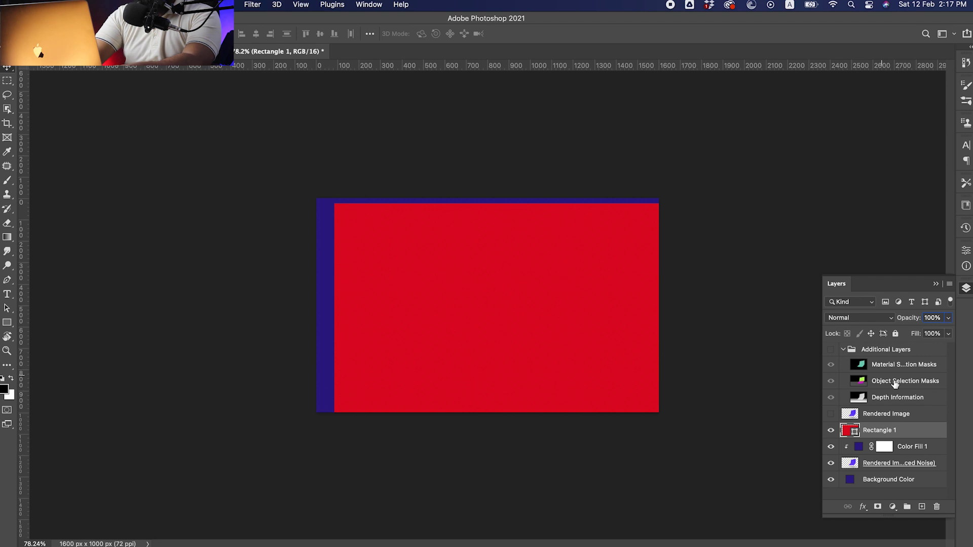
Convert Rectangle 1 into a smart object and set its opacity to 30%
right_click(911, 430)
click(846, 194)
key(ctrl+t)
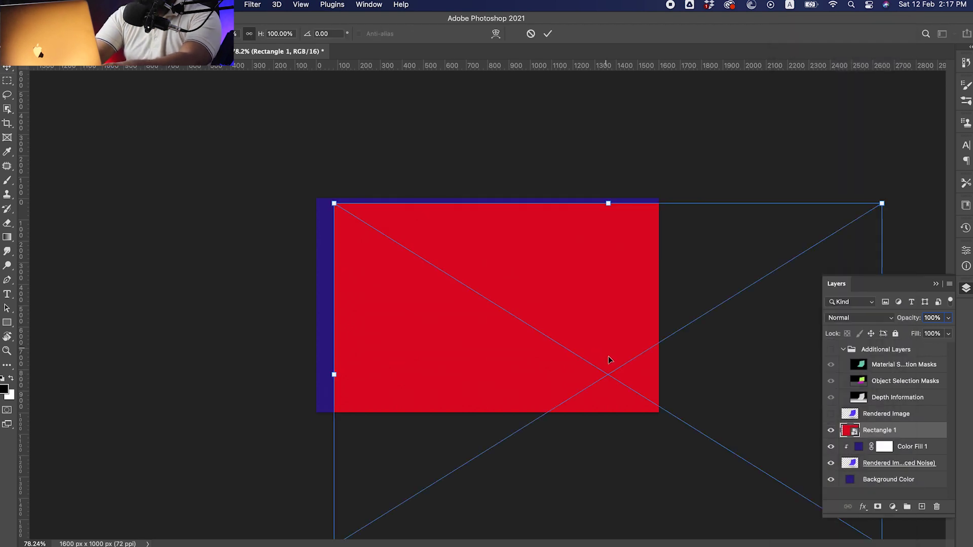
key(Return)
key(3)
alt+scroll(482, 189, up, 5)
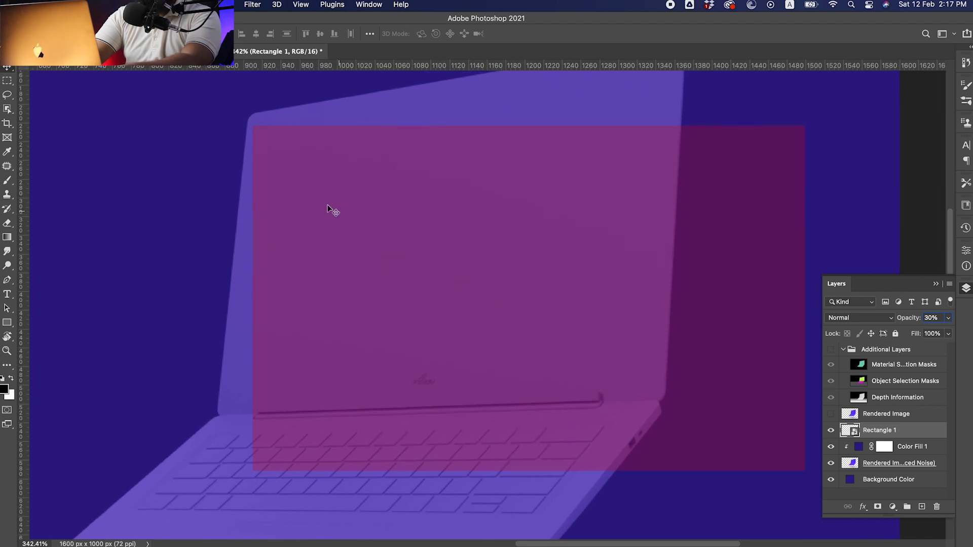
Distort the rectangle so its corners sit on the laptop screen's corners
key(ctrl+t)
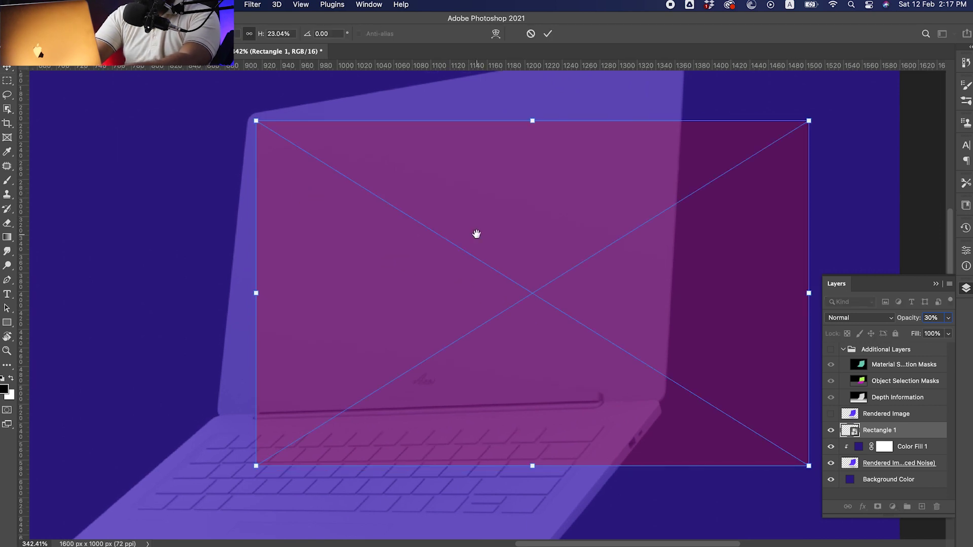
scroll(477, 234, right, 5)
drag(713, 462, 548, 354)
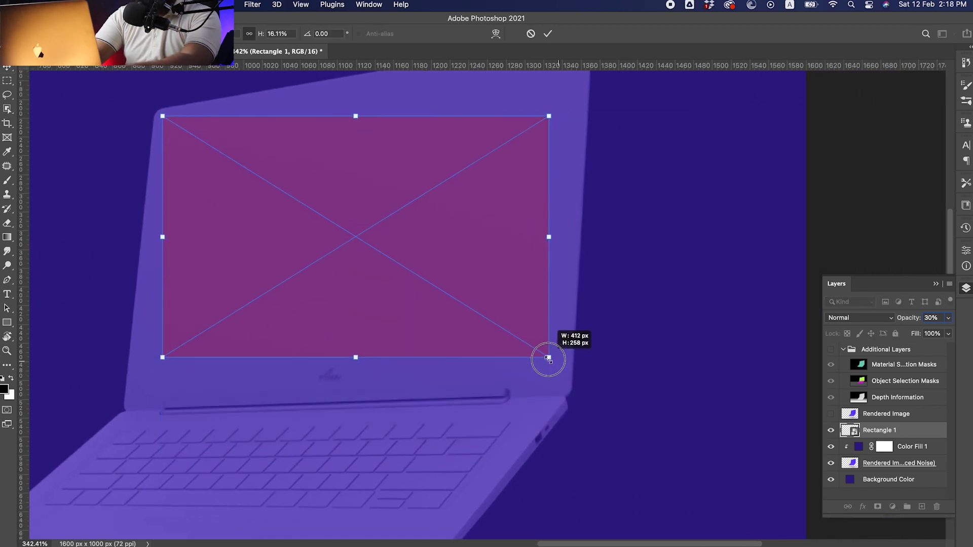
alt+scroll(548, 354, up, 2)
drag(557, 111, 559, 109)
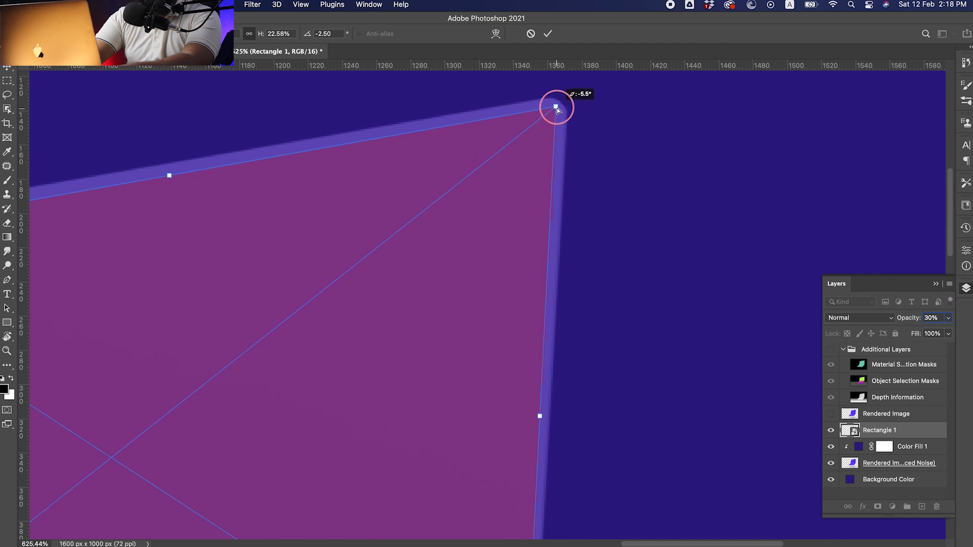
scroll(551, 176, left, 4)
scroll(261, 265, left, 20)
drag(261, 265, 191, 340)
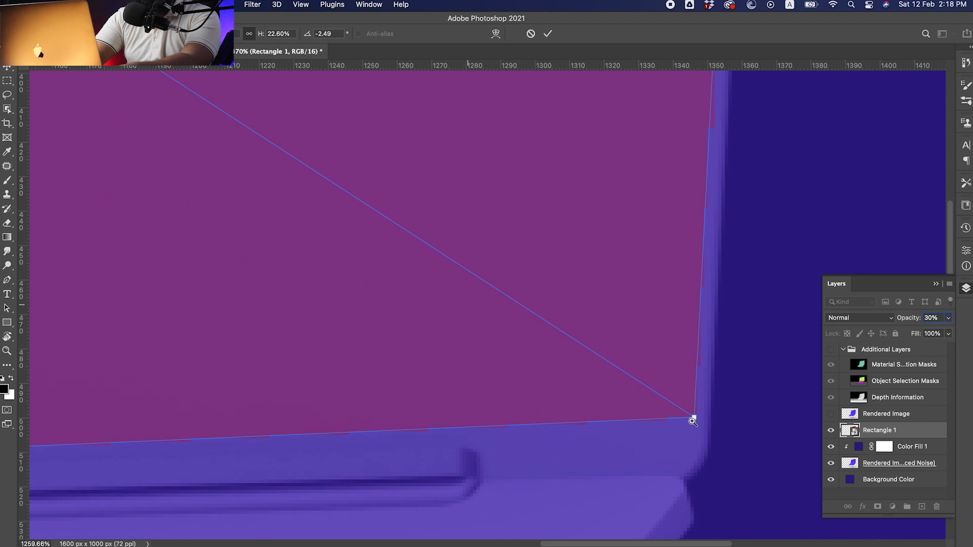
drag(693, 418, 688, 420)
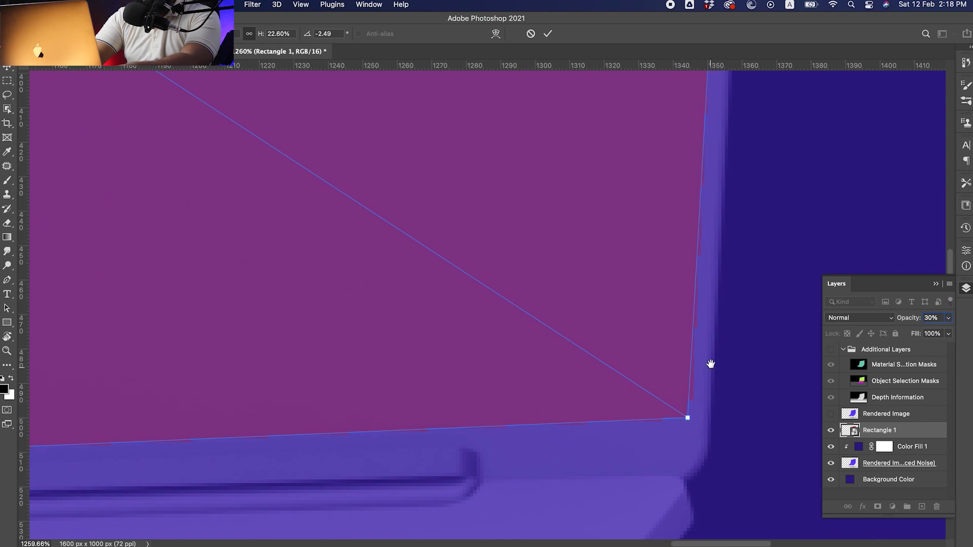
Zoom in on the rectangle's top-left corner and begin rounding its corners
alt+scroll(688, 420, down, 10)
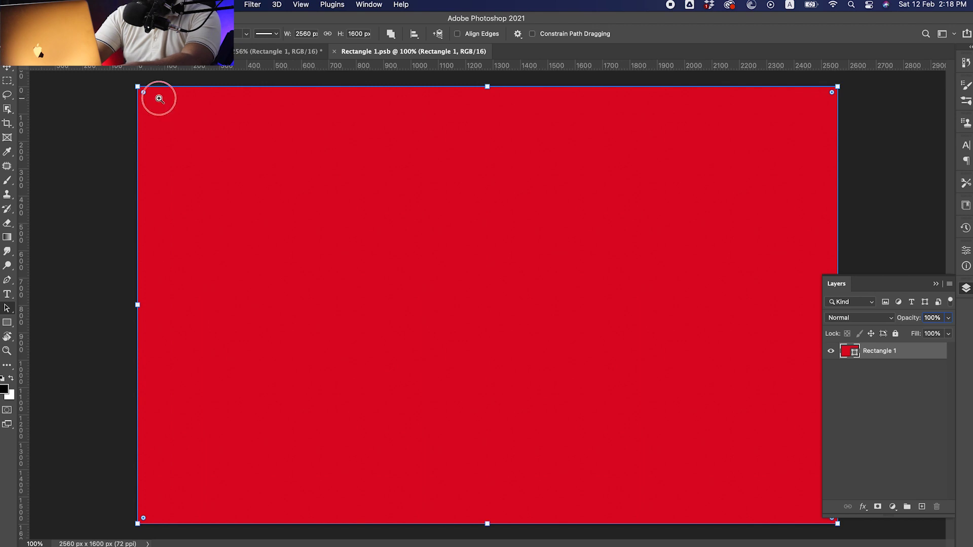
mouse_move(159, 98)
mouse_down()
mouse_move(222, 102)
mouse_move(342, 254)
mouse_up()
drag(223, 162, 226, 165)
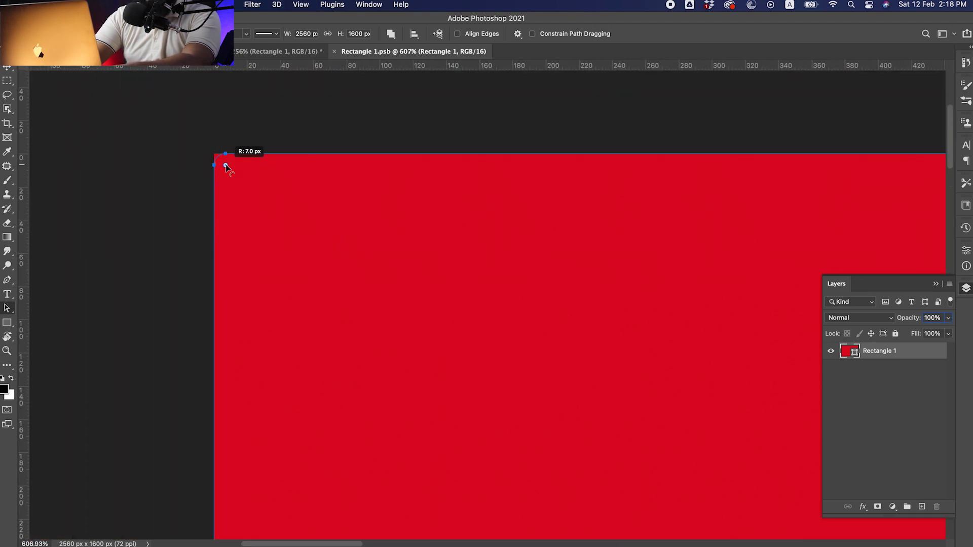
Save Rectangle 1.psb and round the red rectangle's corners to about 26 px radius
key(super+s)
click(212, 51)
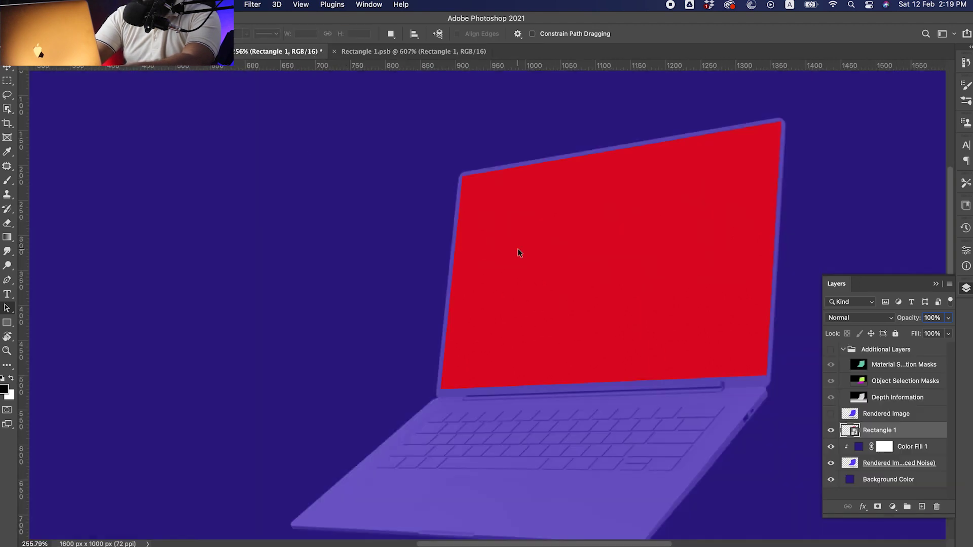
drag(775, 124, 875, 131)
click(463, 51)
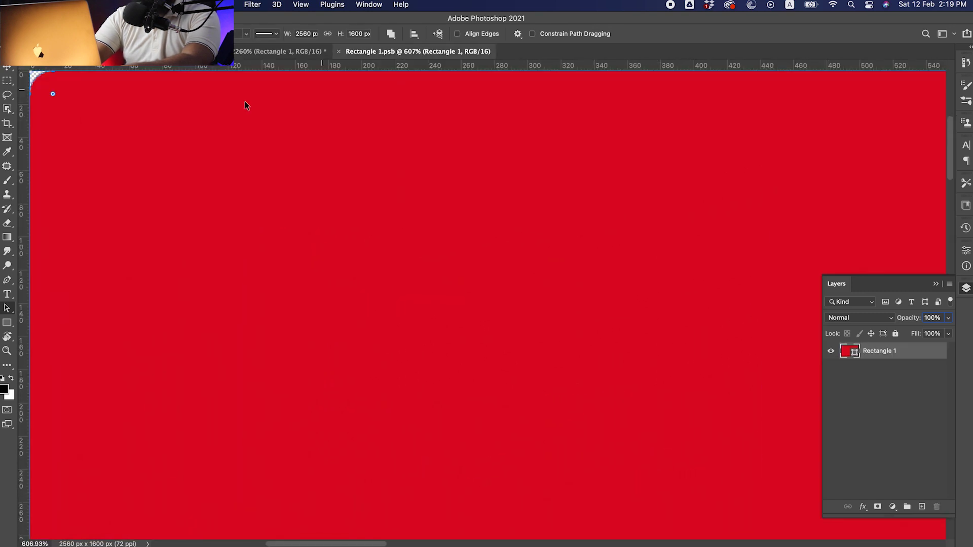
drag(52, 94, 73, 114)
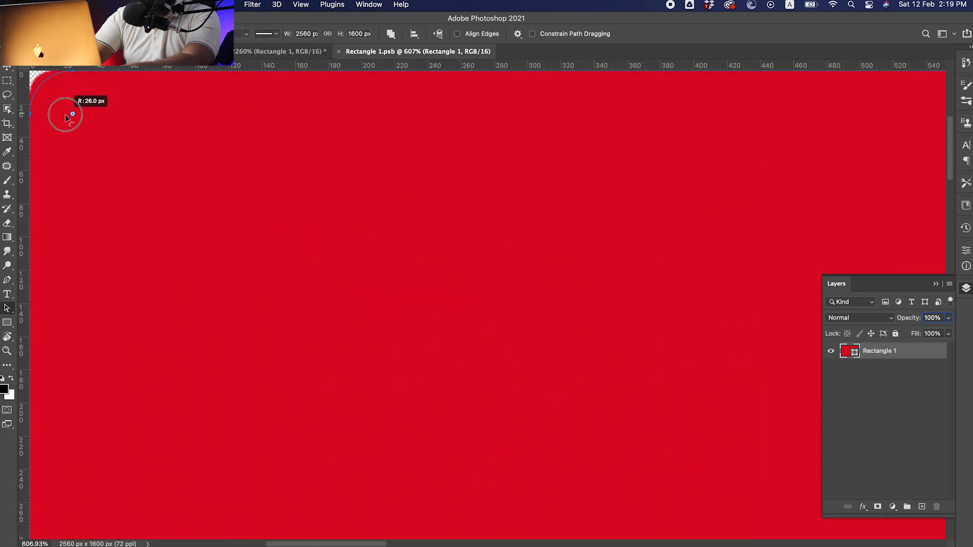